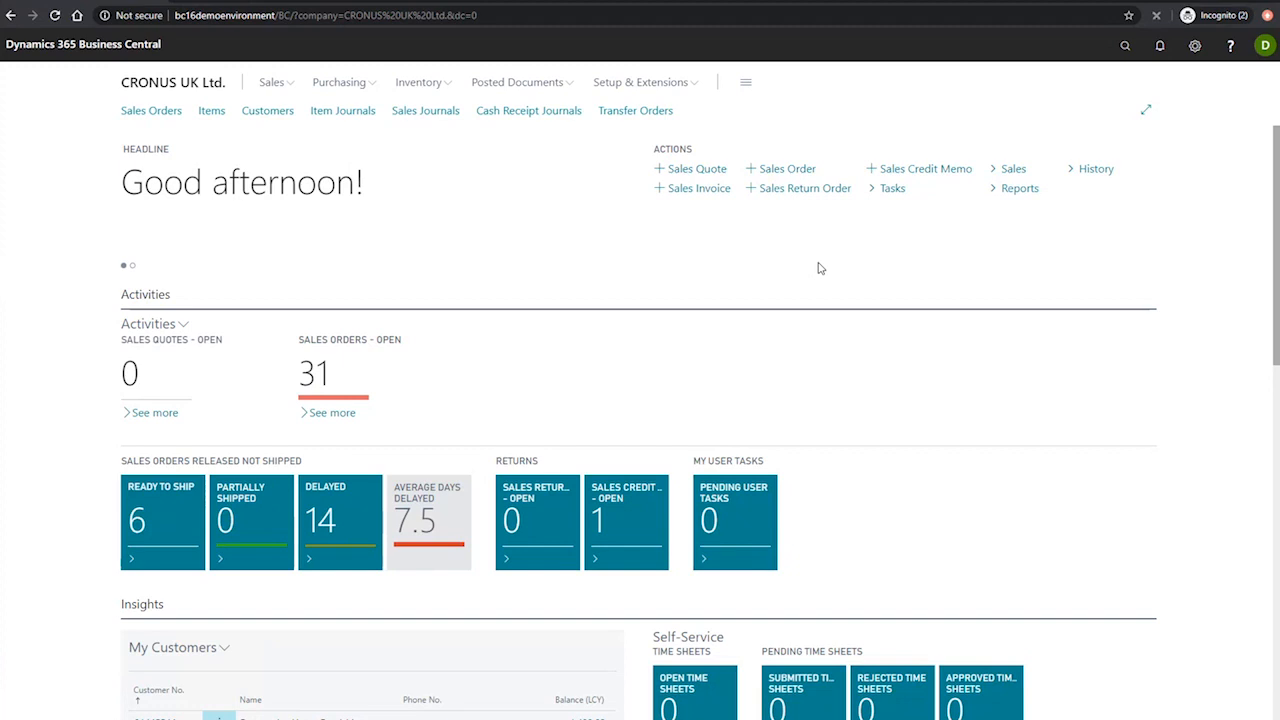
Step: Find the Customers list, open the customer card for The Cannon Group PLC and hide its FactBox
click(1125, 47)
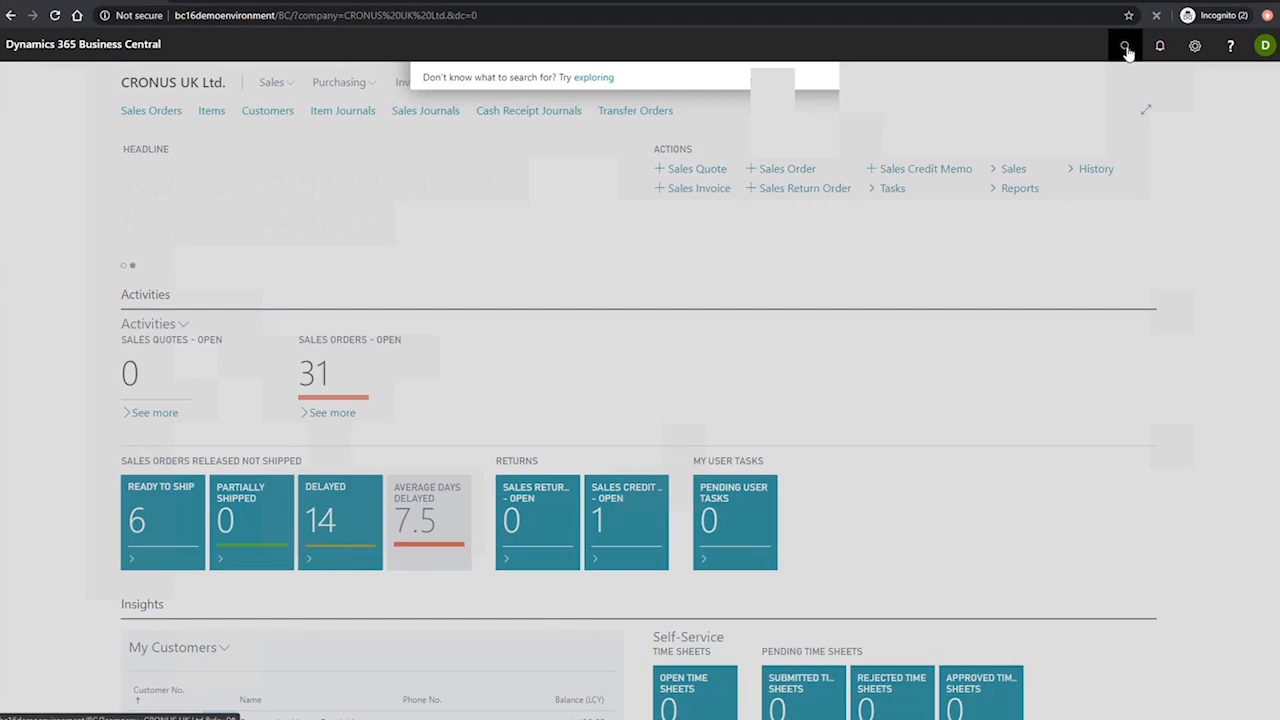
text(customers)
click(480, 318)
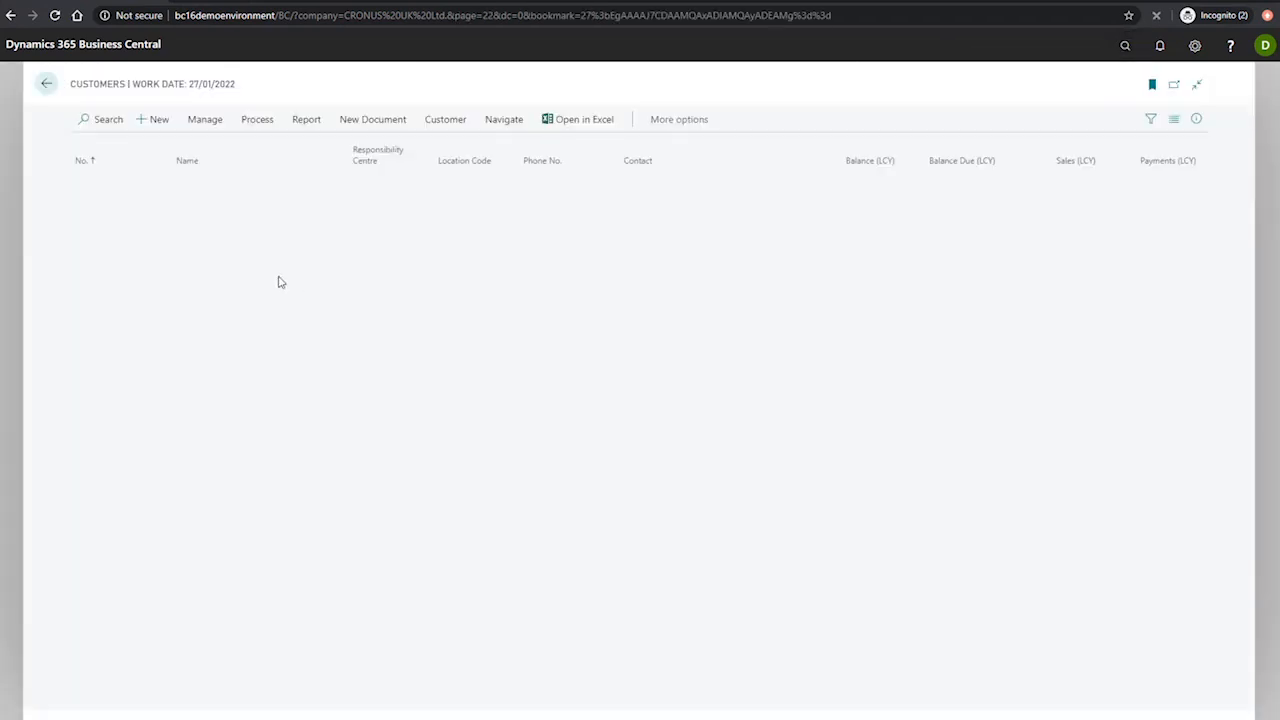
click(88, 326)
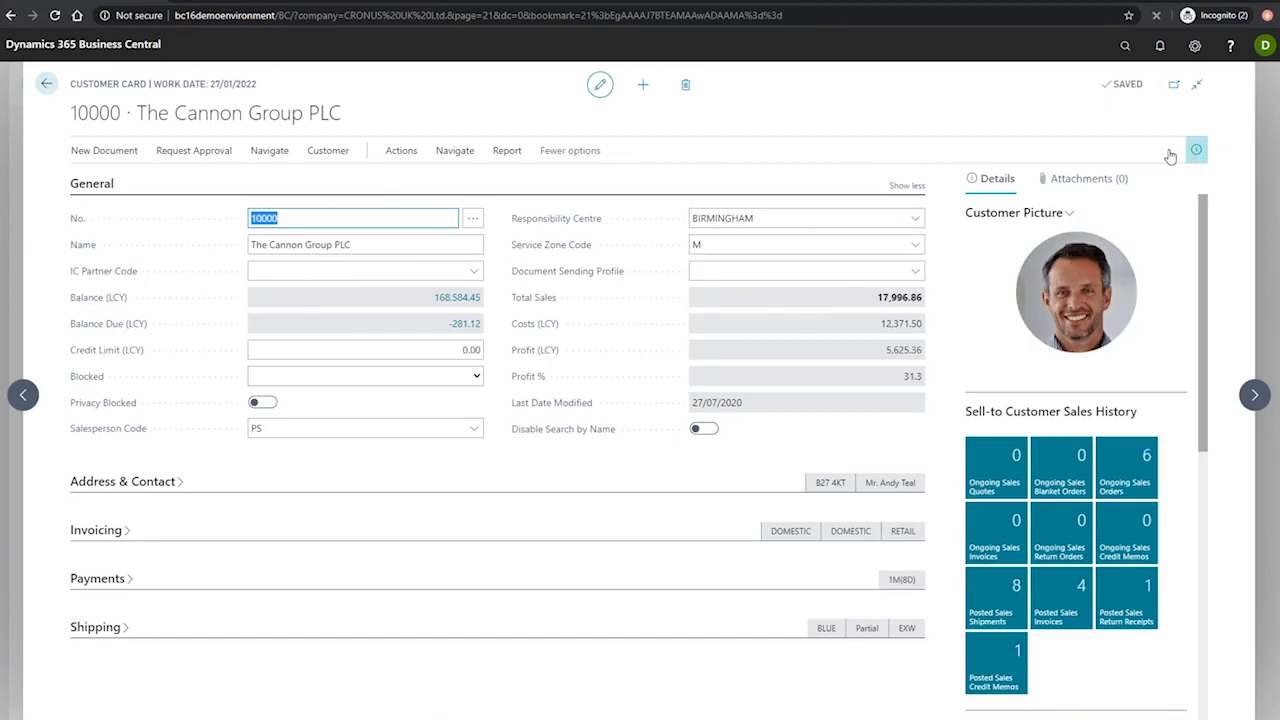
click(1192, 150)
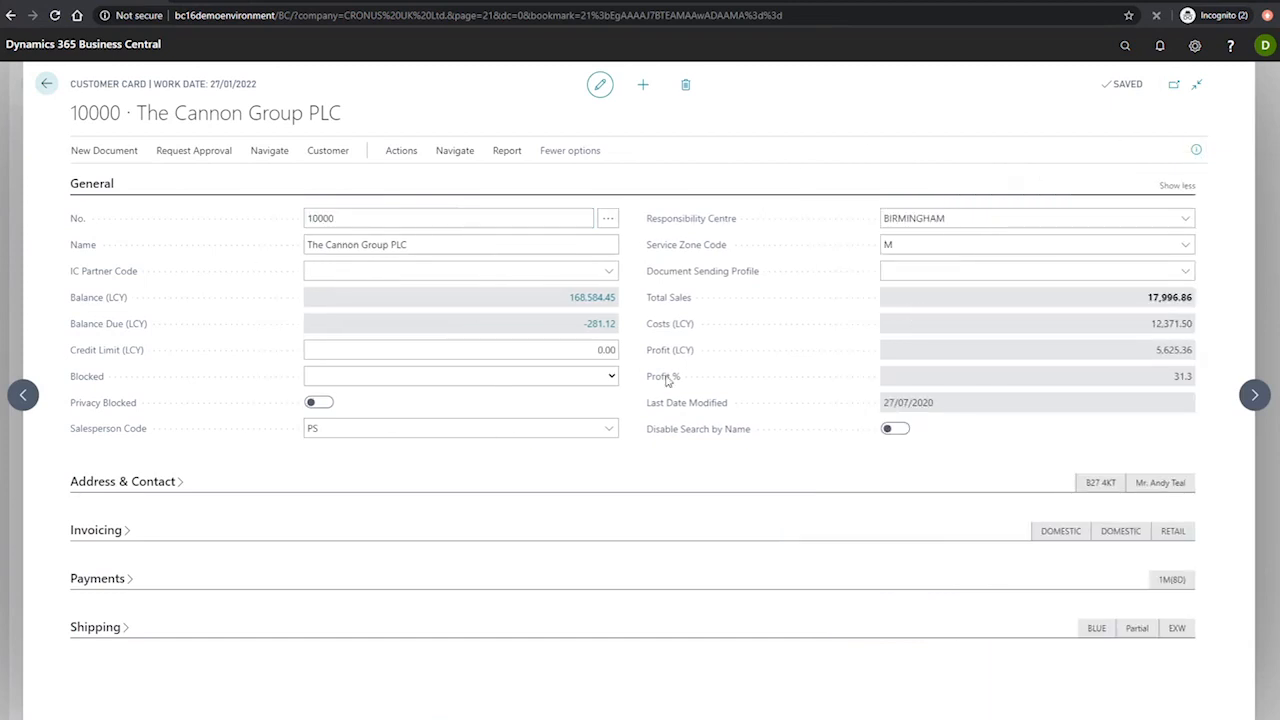
Step: Expand the customer's Invoicing details and check the Invoice Disc. Code against the customer's number
click(100, 530)
scroll(700, 308, down, 2)
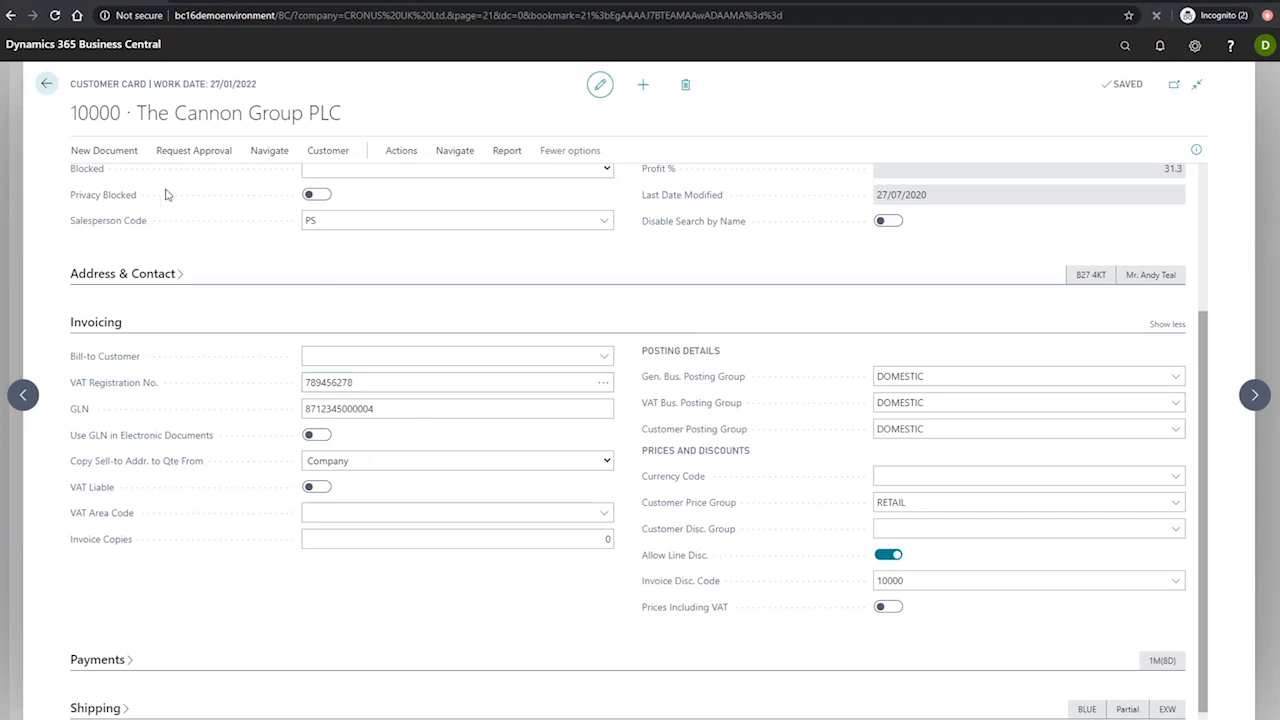
scroll(357, 266, up, 2)
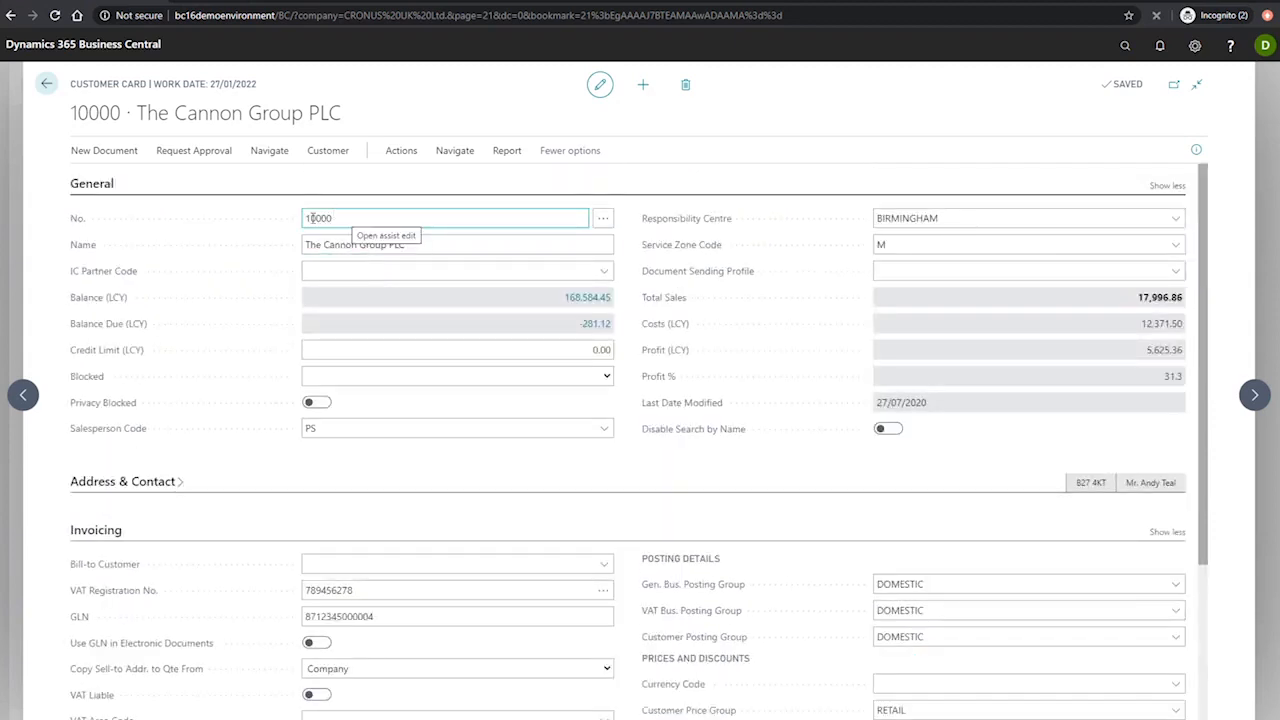
scroll(846, 457, down, 2)
click(931, 560)
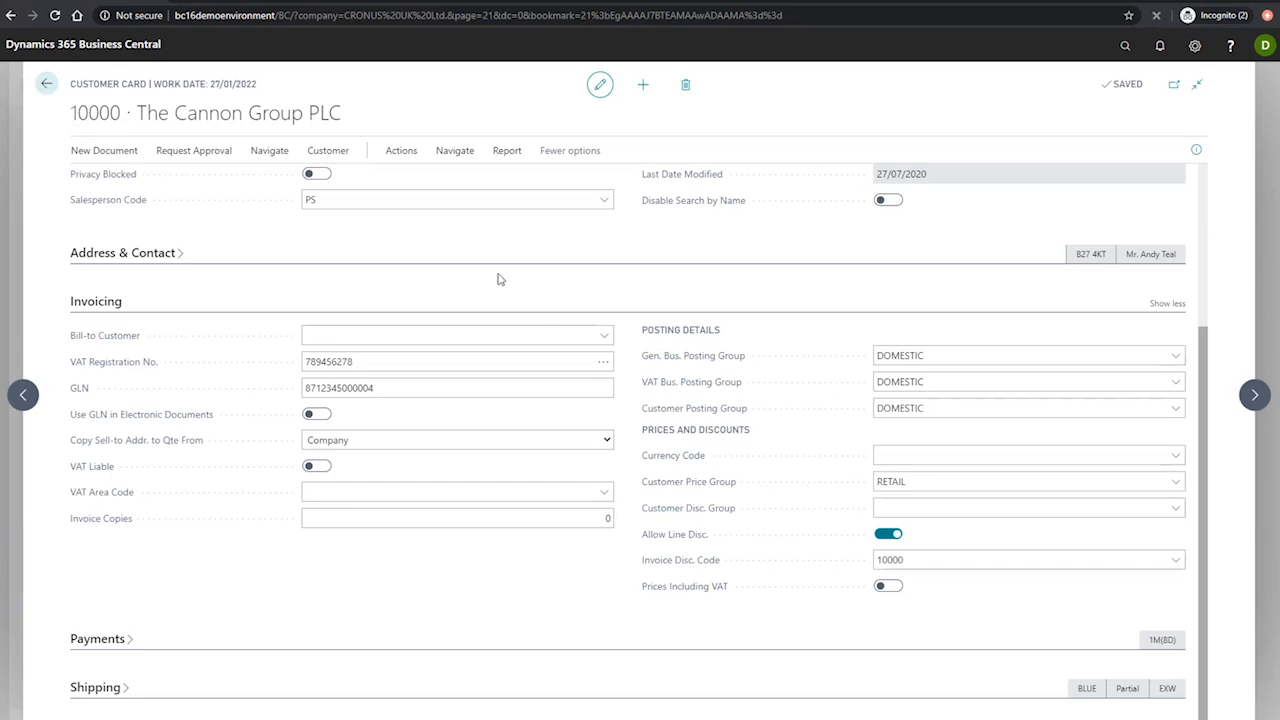
Step: Open the invoice discounts set up for The Cannon Group PLC
click(458, 152)
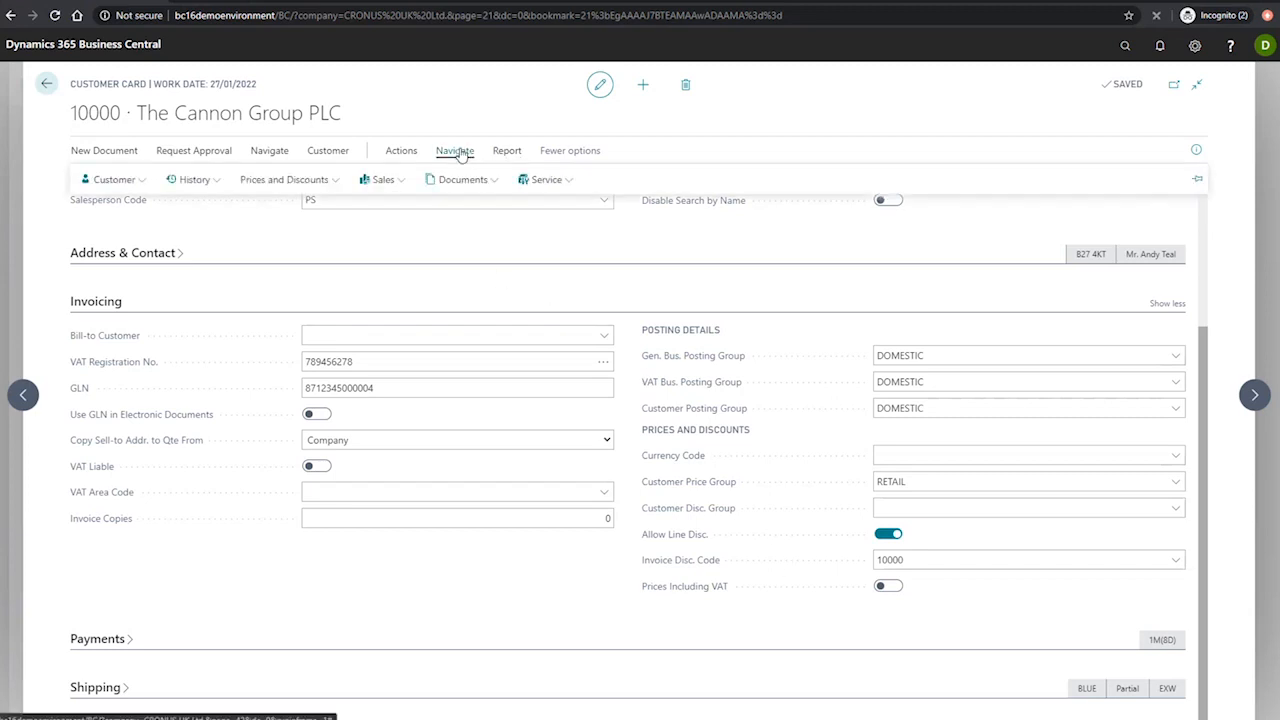
click(286, 180)
click(287, 205)
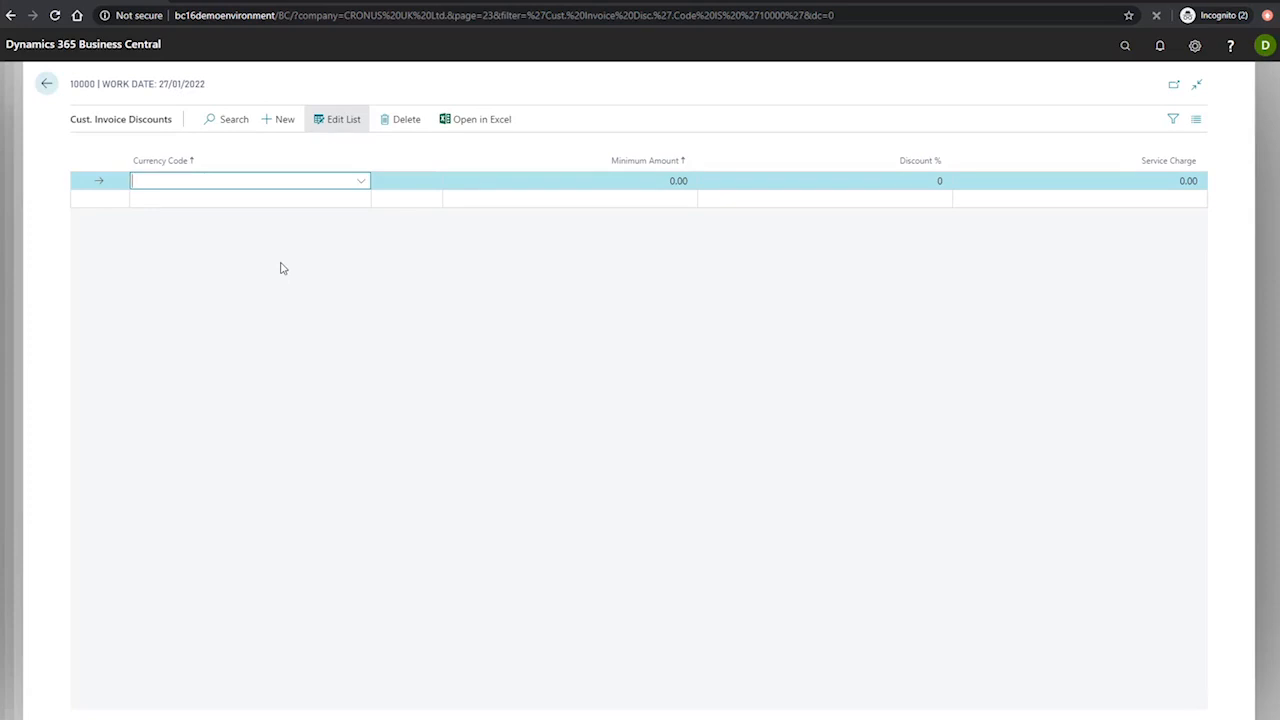
Step: Define an invoice discount with a minimum amount of 1500, a discount of 4% and a service charge of 10
click(554, 180)
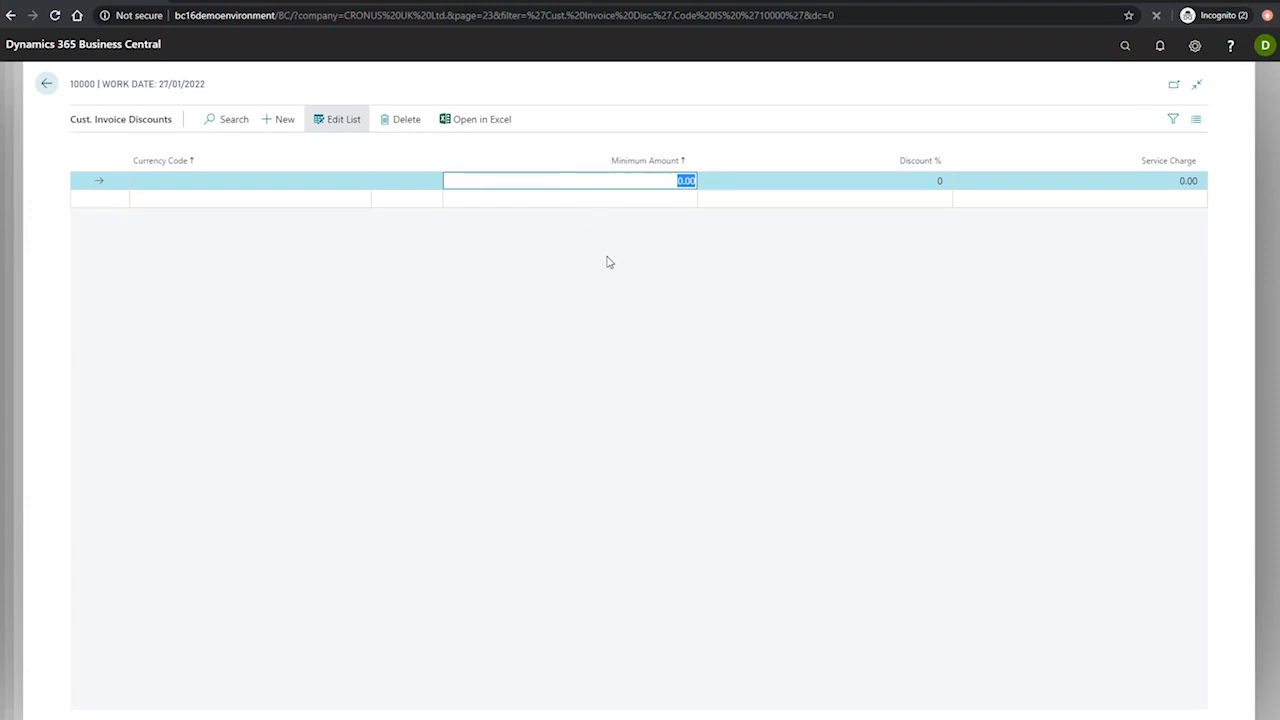
text(1500)
click(916, 180)
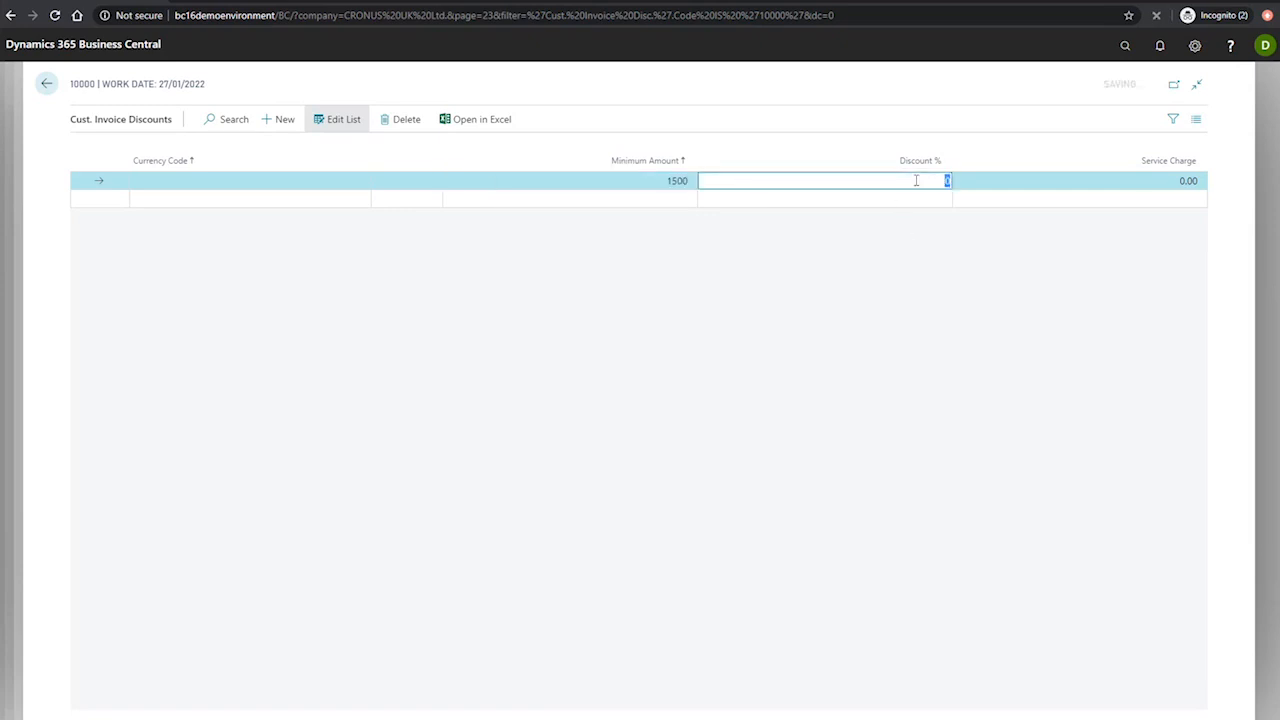
text(4)
click(872, 274)
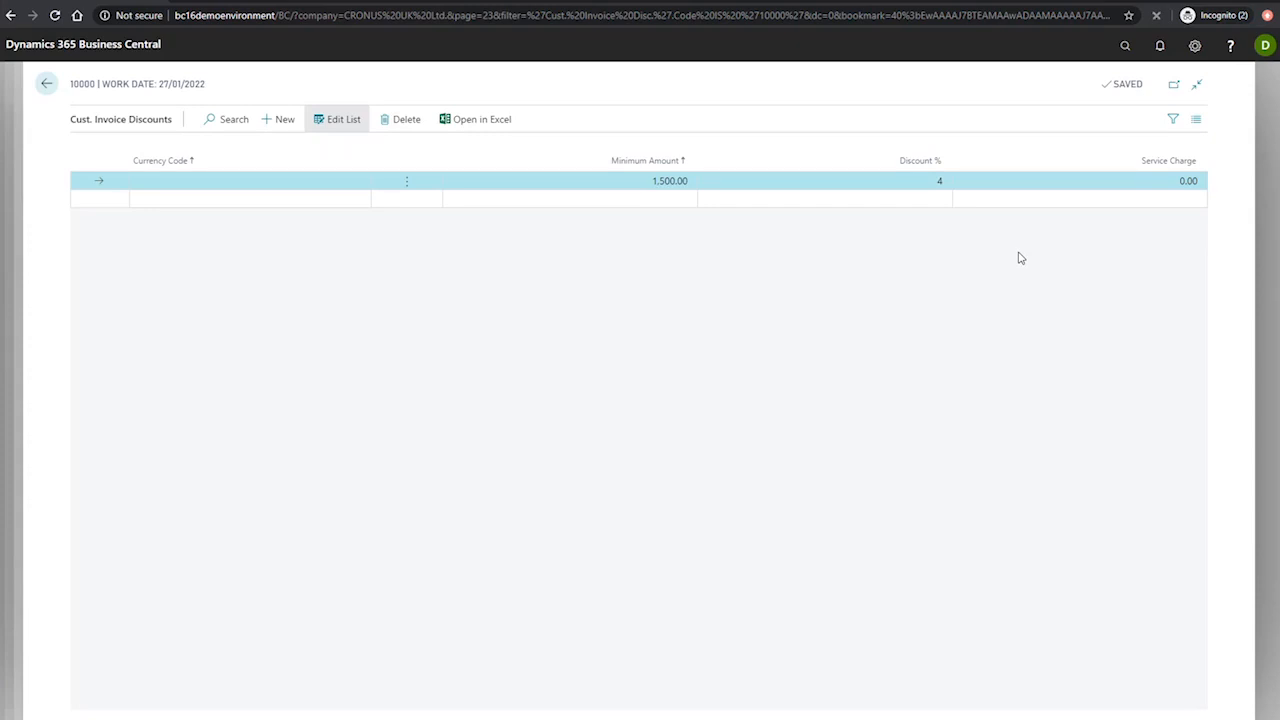
click(1098, 181)
text(10)
click(936, 289)
Step: Leave the customer pages and open the Sales Orders list
click(47, 86)
click(47, 86)
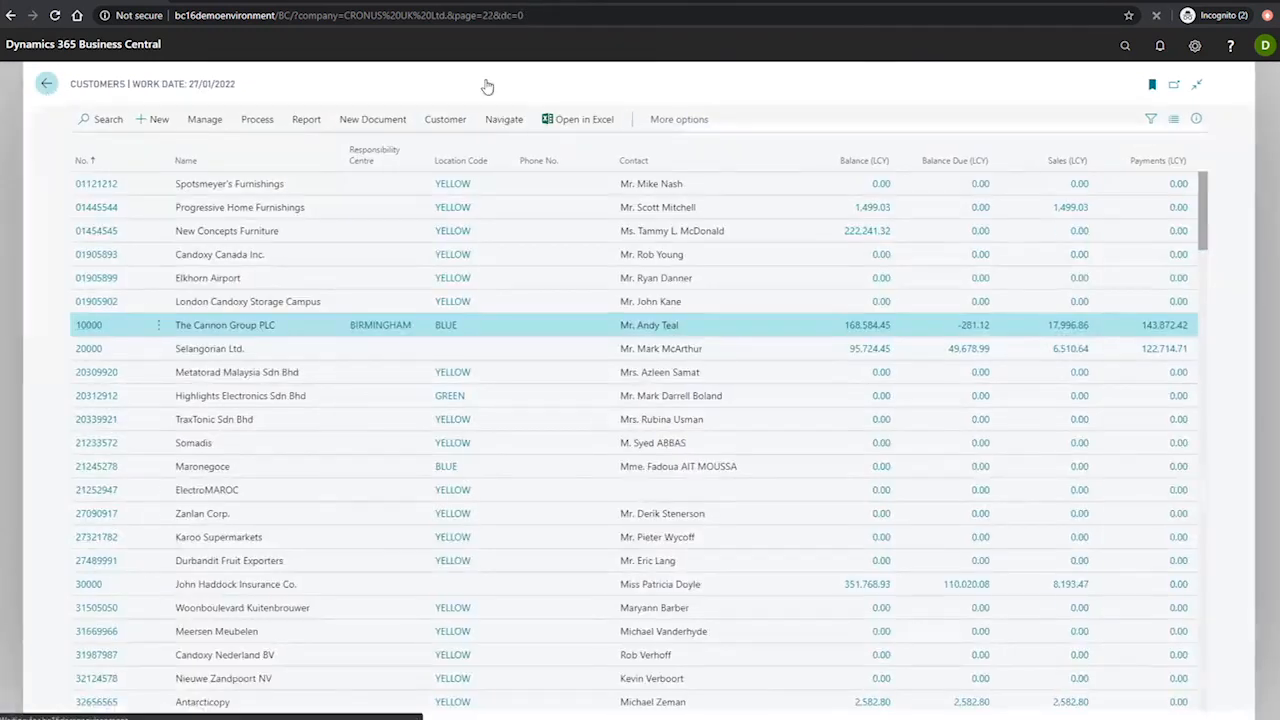
click(1125, 48)
text(sal)
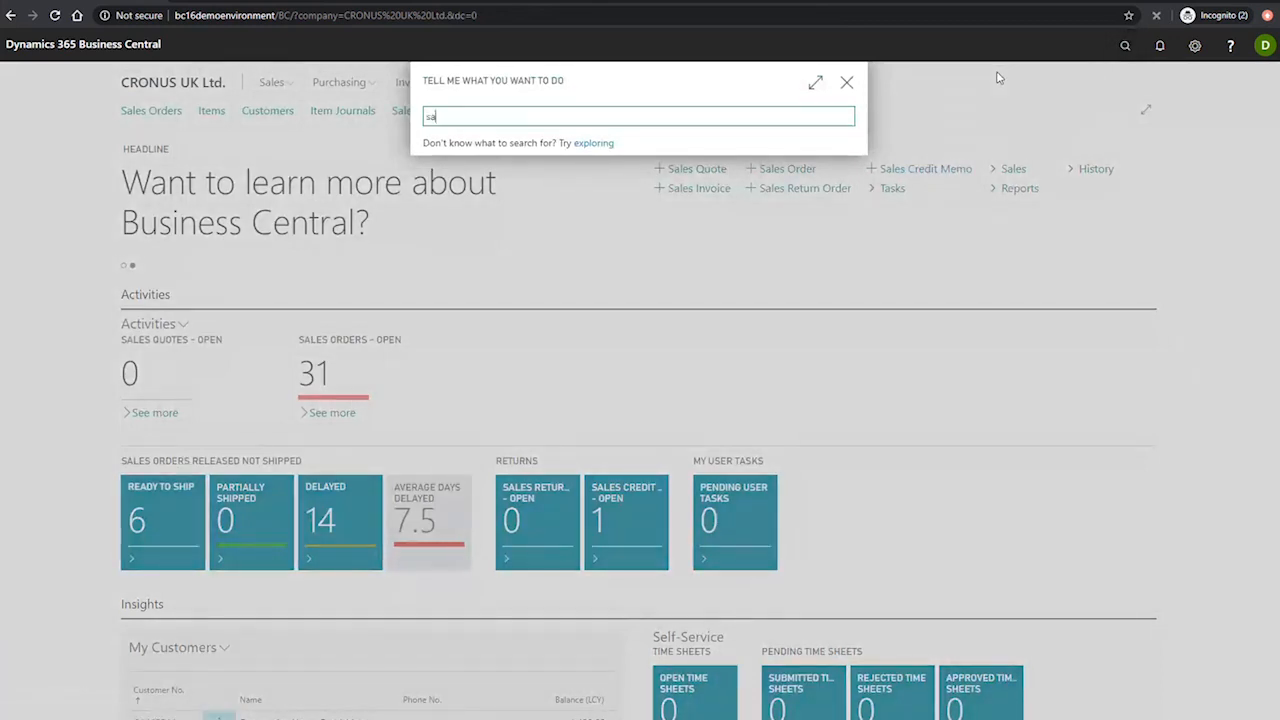
text(es)
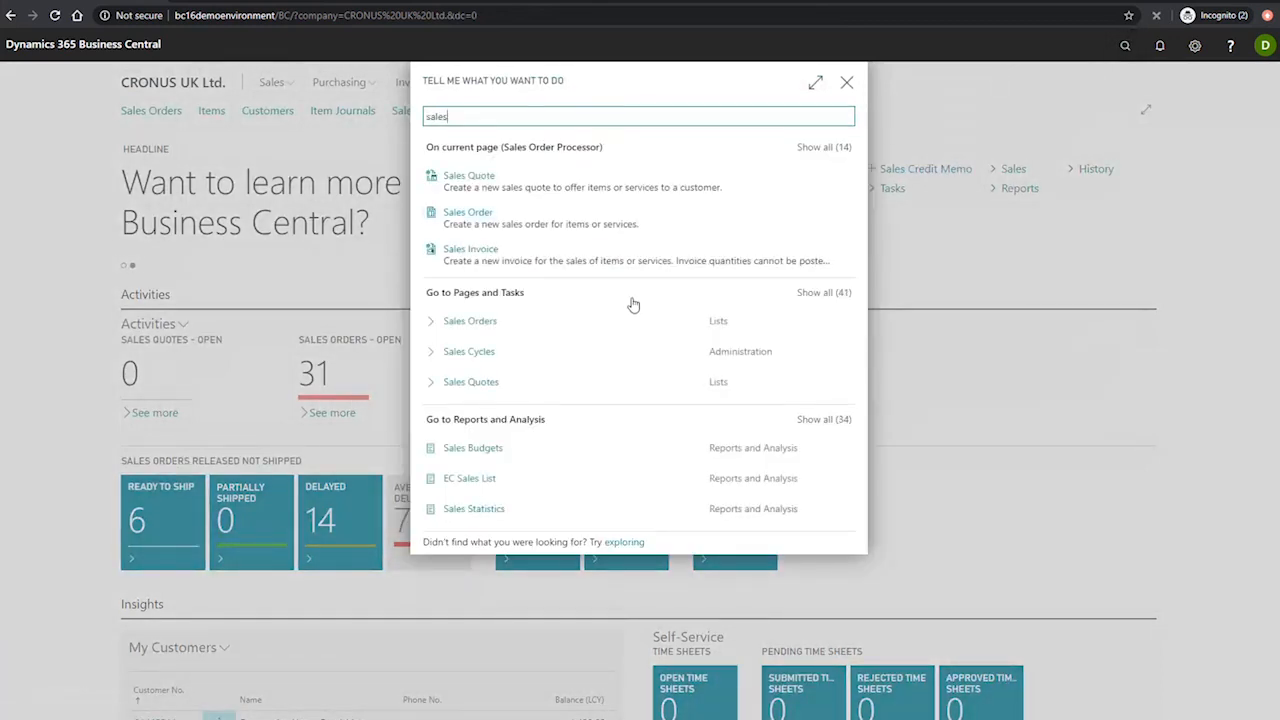
click(476, 326)
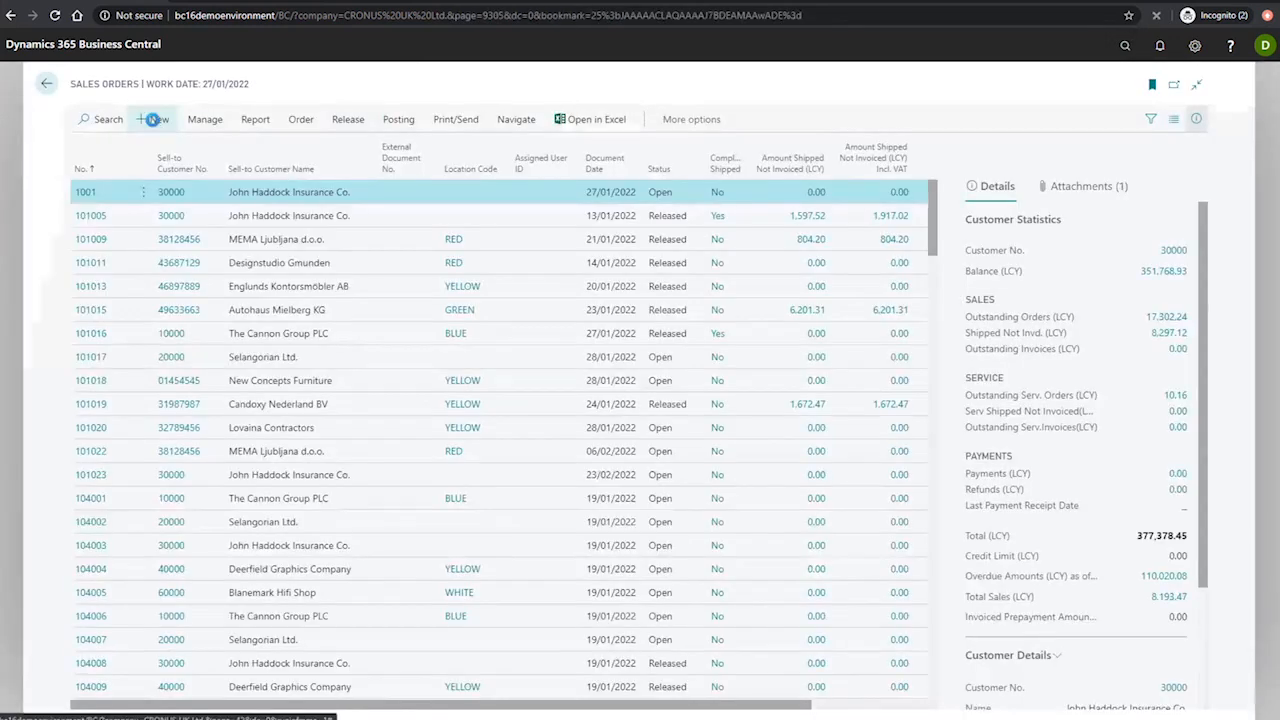
Step: Create a new sales order for The Cannon Group PLC
click(159, 119)
click(297, 241)
text(10000)
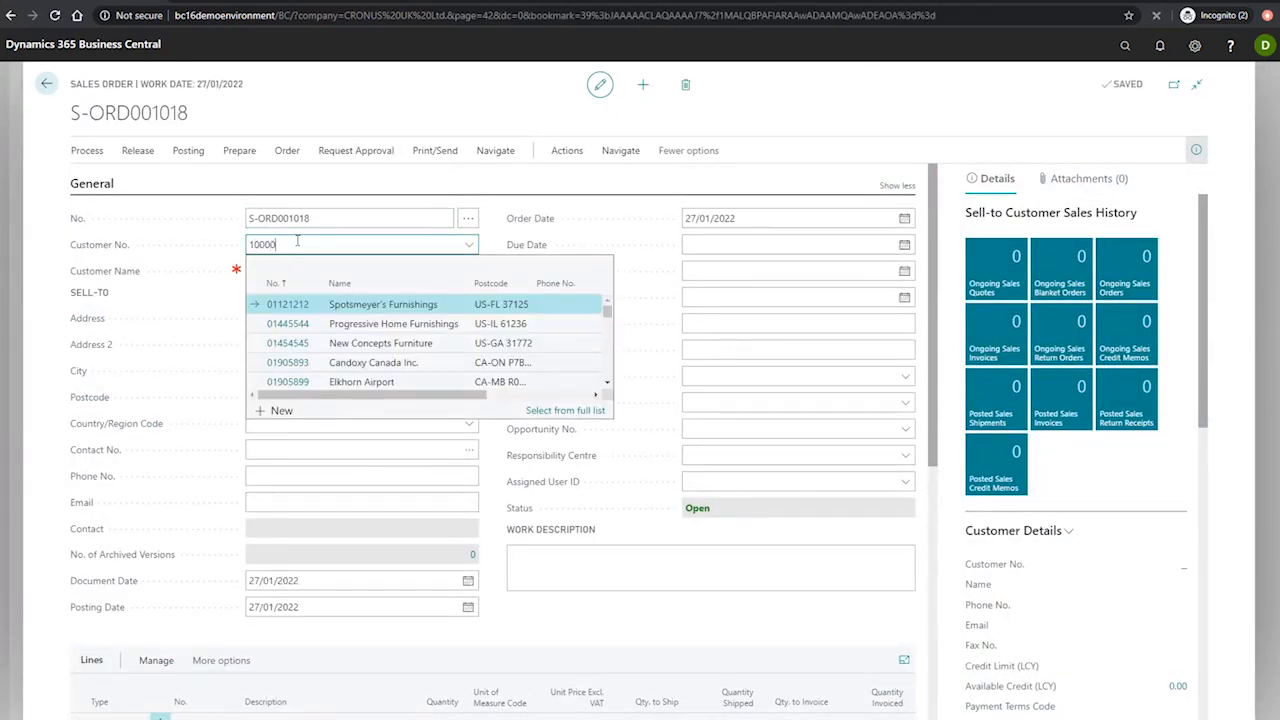
click(307, 304)
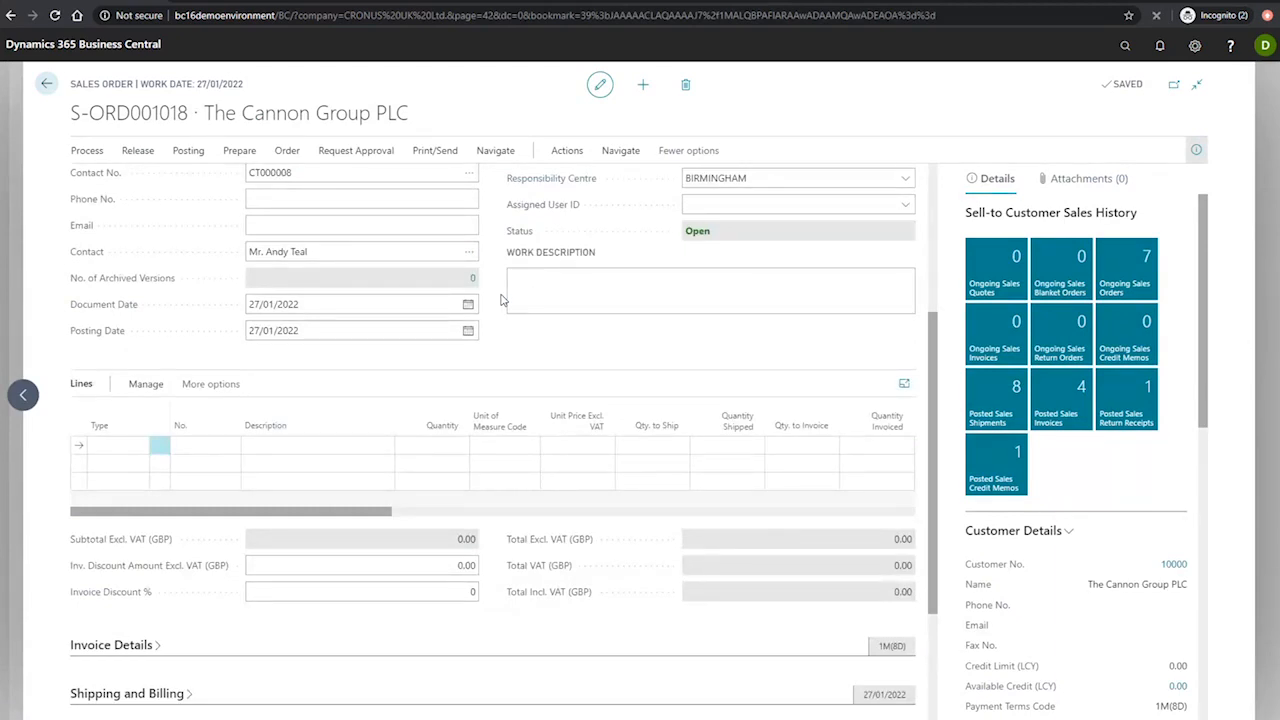
Step: Add an Item line for 1900-S, PARIS Guest Chair, black, to the sales order
click(117, 445)
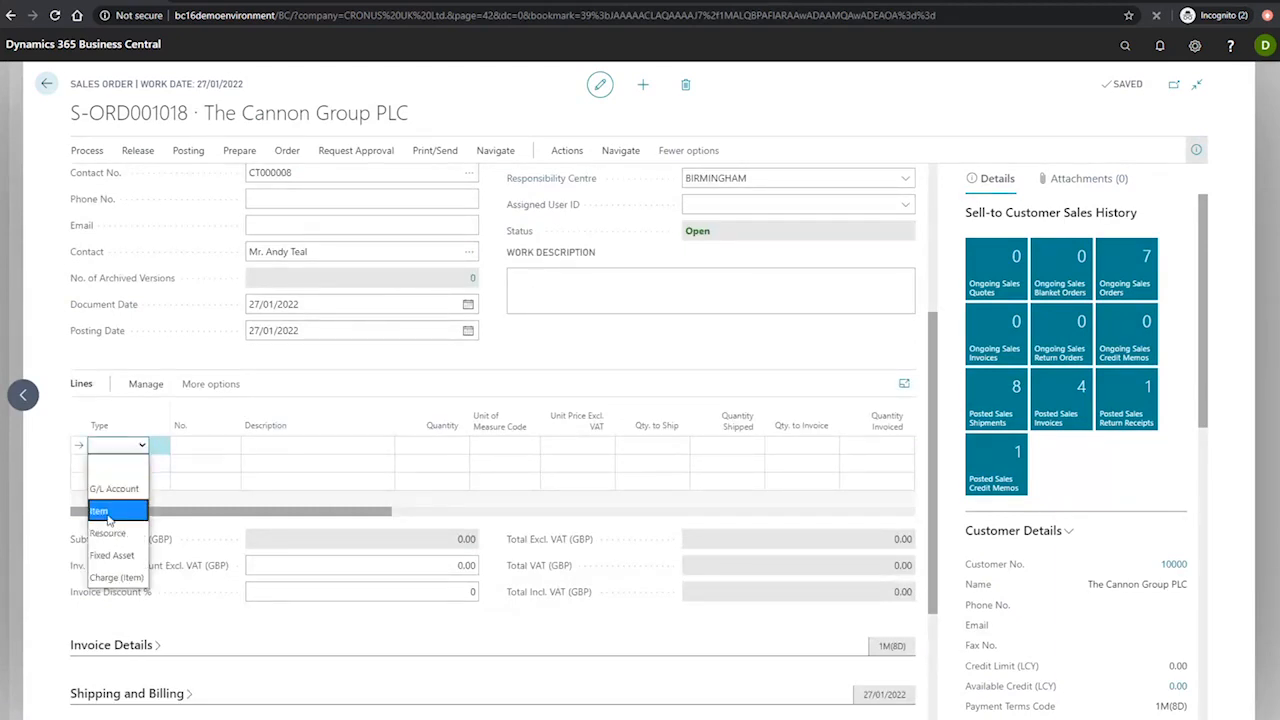
click(114, 503)
click(207, 447)
text(1900)
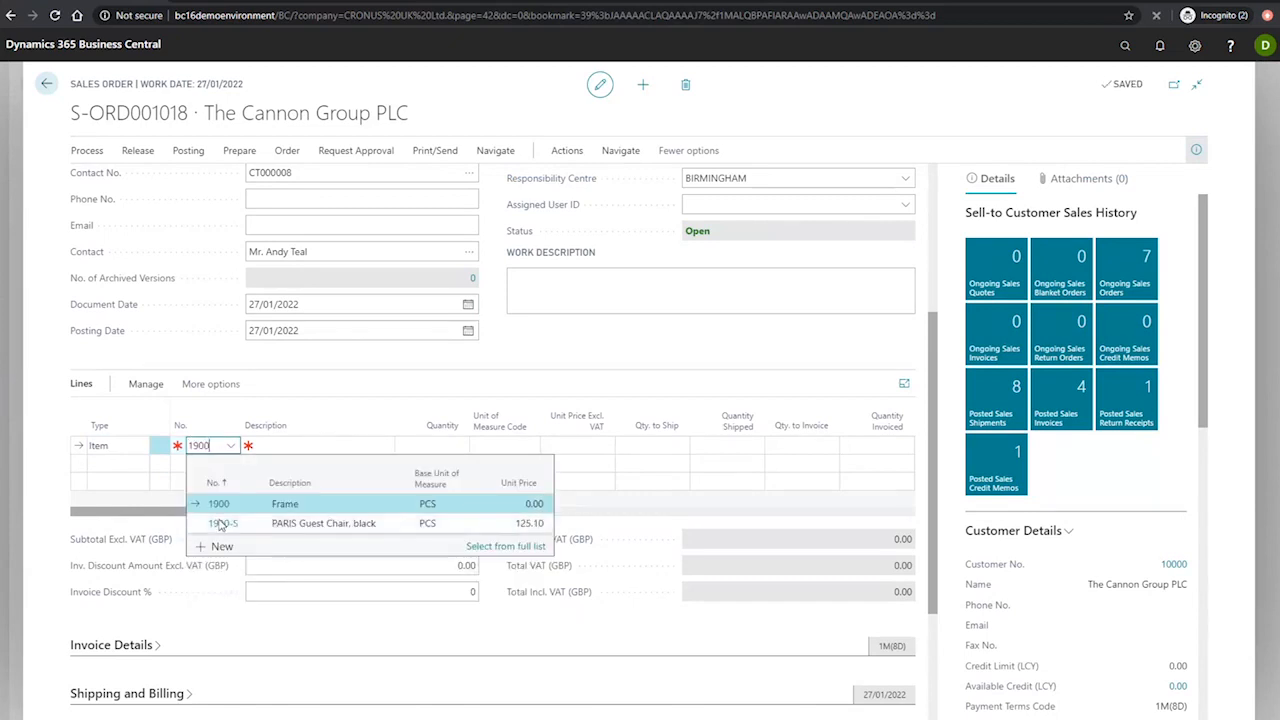
click(225, 516)
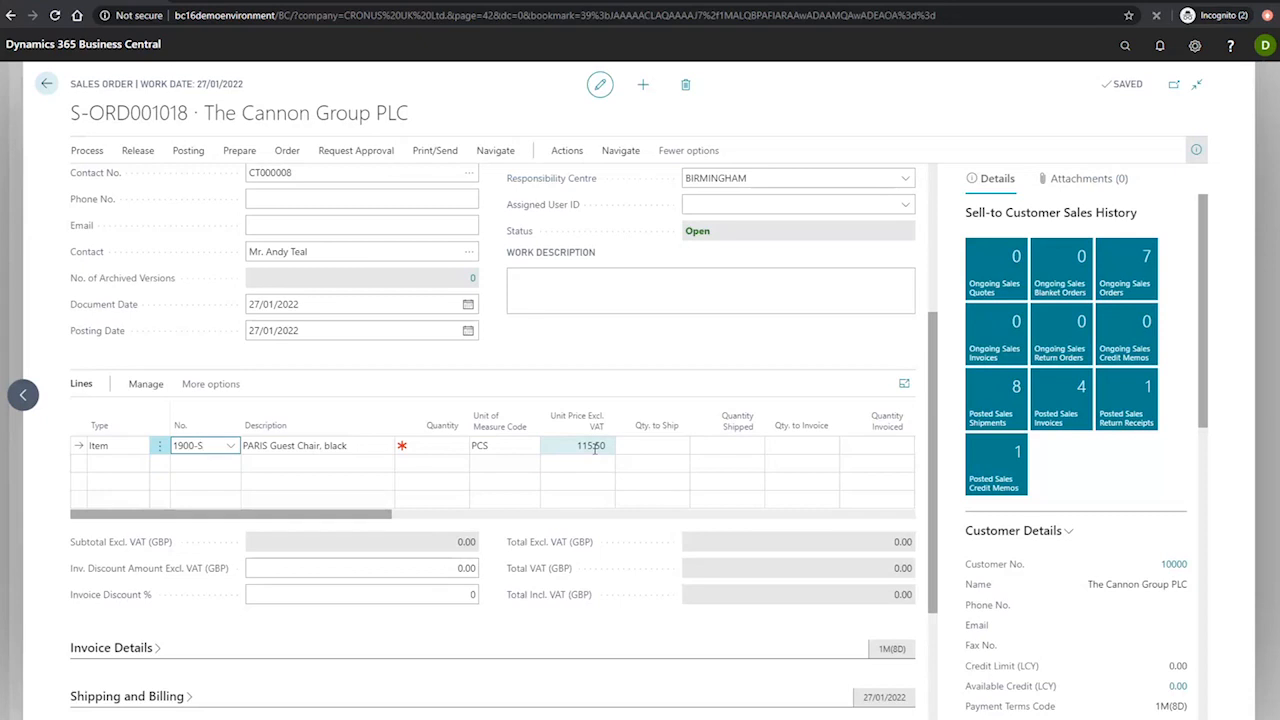
Step: Set the chair line's quantity to 15 and check the order's totals and invoice discount percentage
click(440, 446)
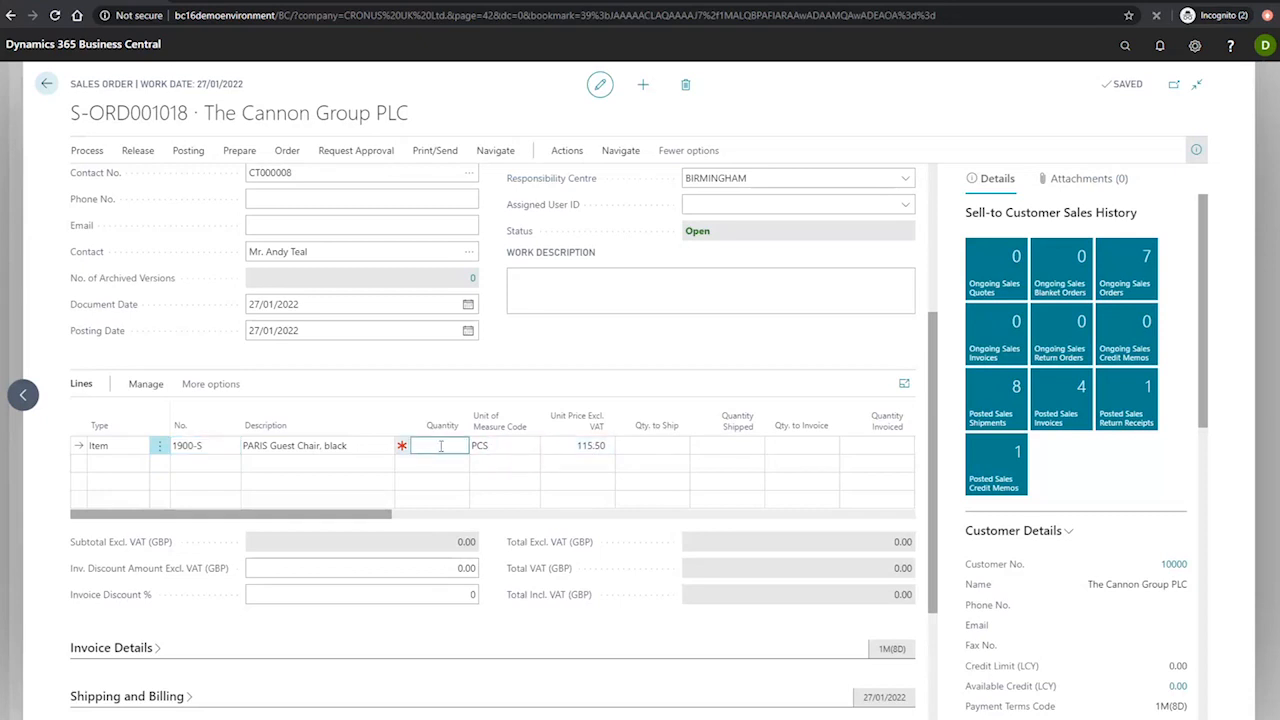
text(15)
key(Tab)
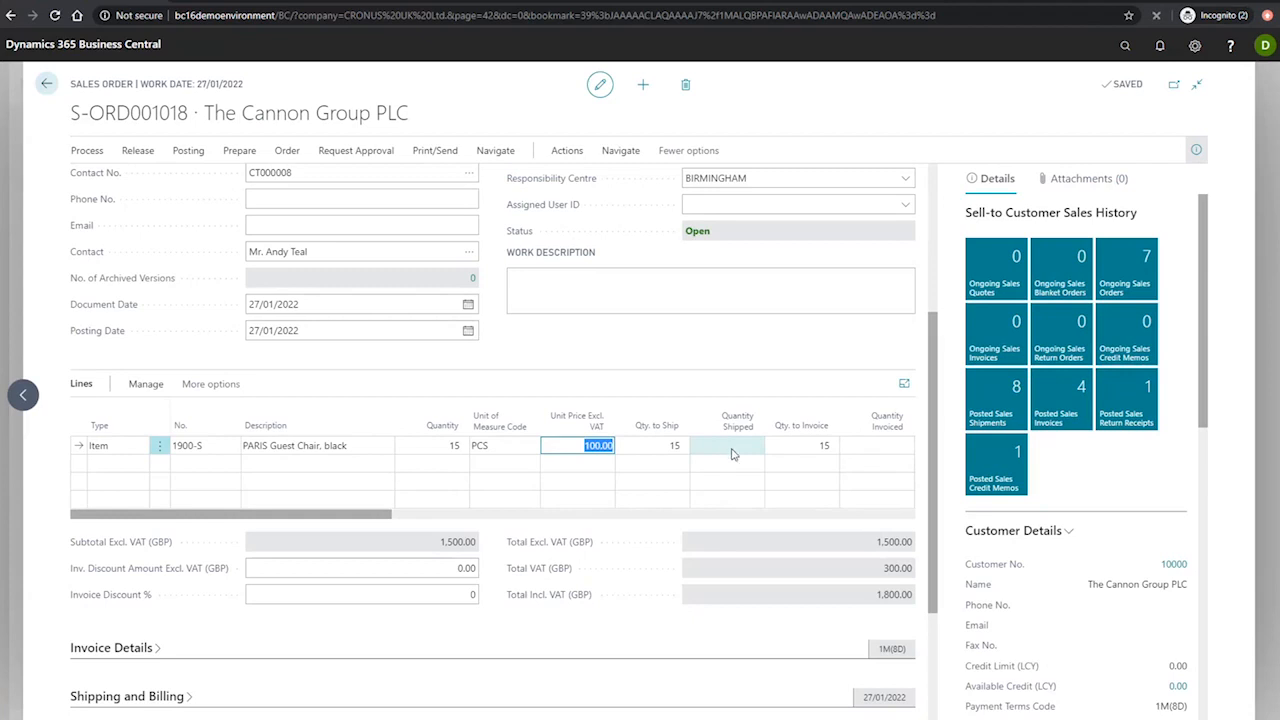
double_click(836, 550)
click(830, 545)
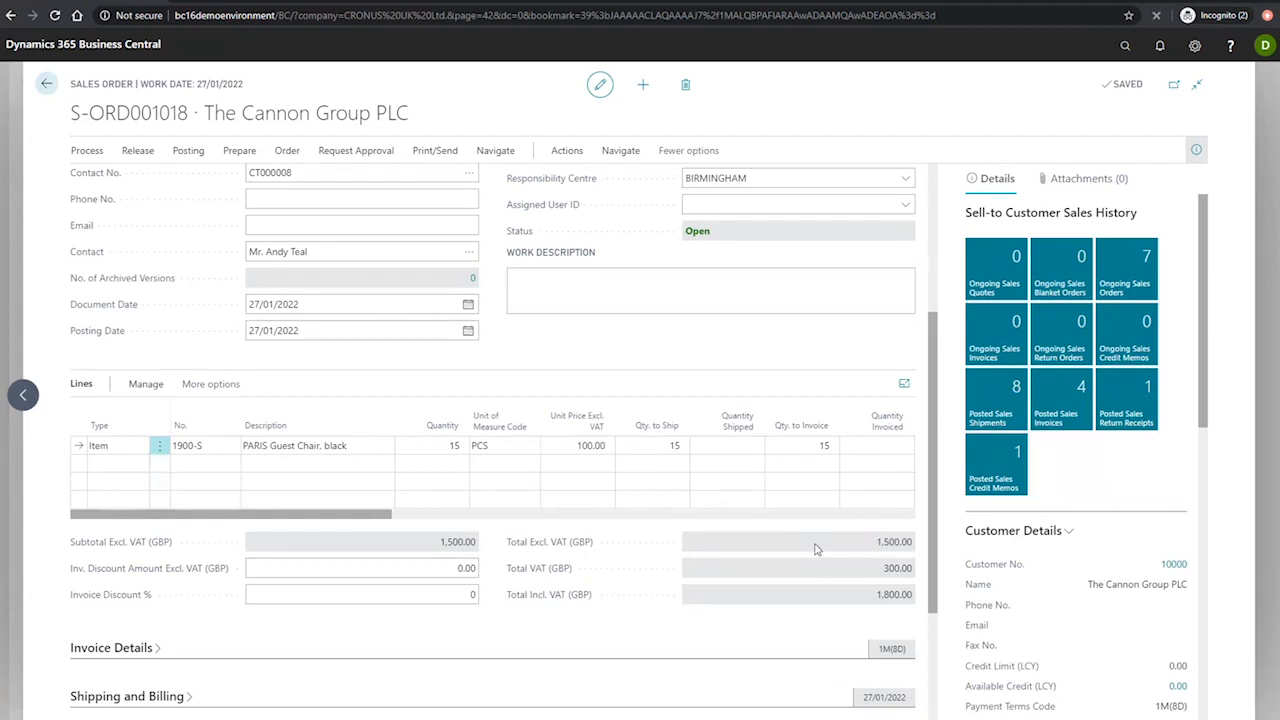
click(455, 596)
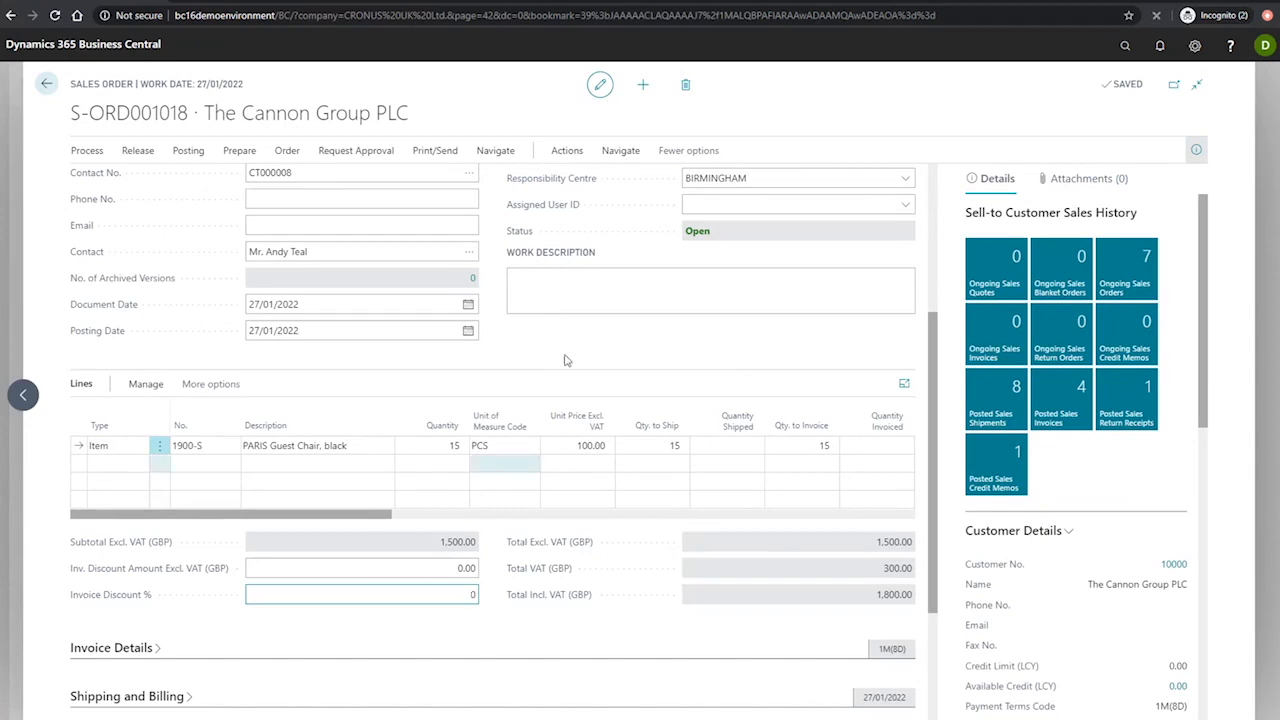
Step: Check the Calc. Inv. Discount setting in the expanded general options of Sales & Receivables Setup, and return to the order
click(1124, 45)
text(sales rece)
click(557, 178)
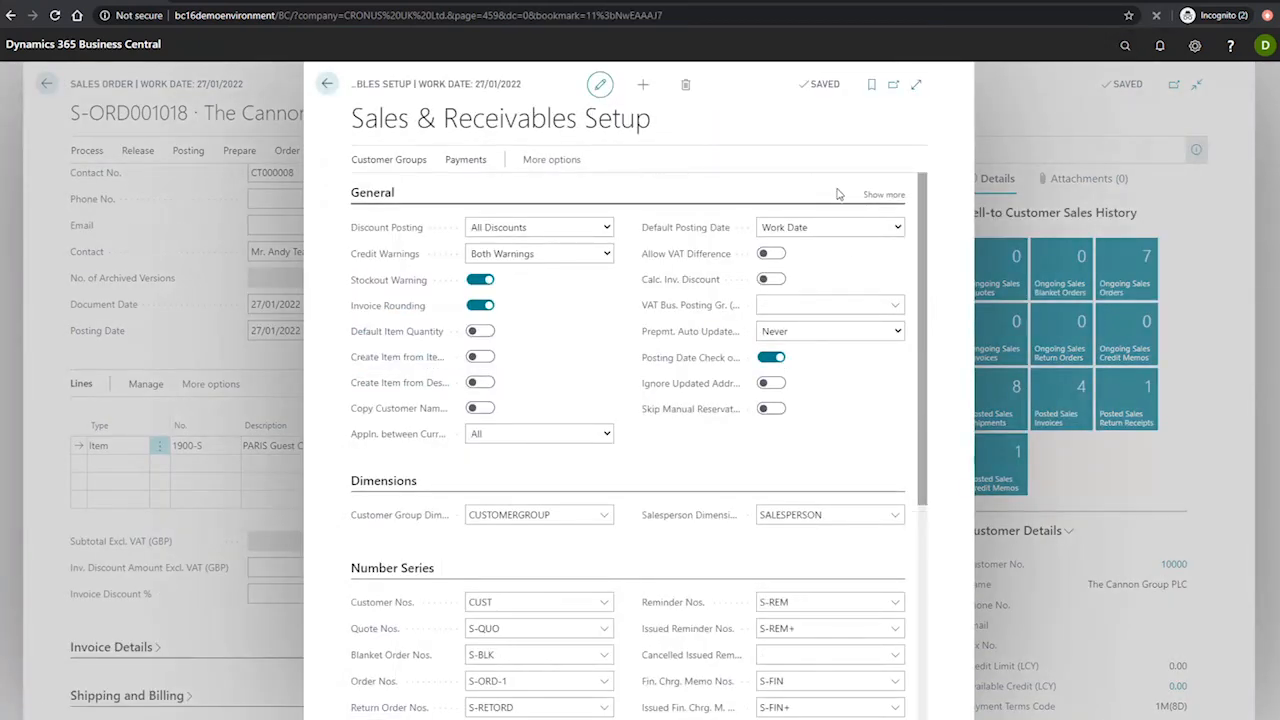
click(878, 196)
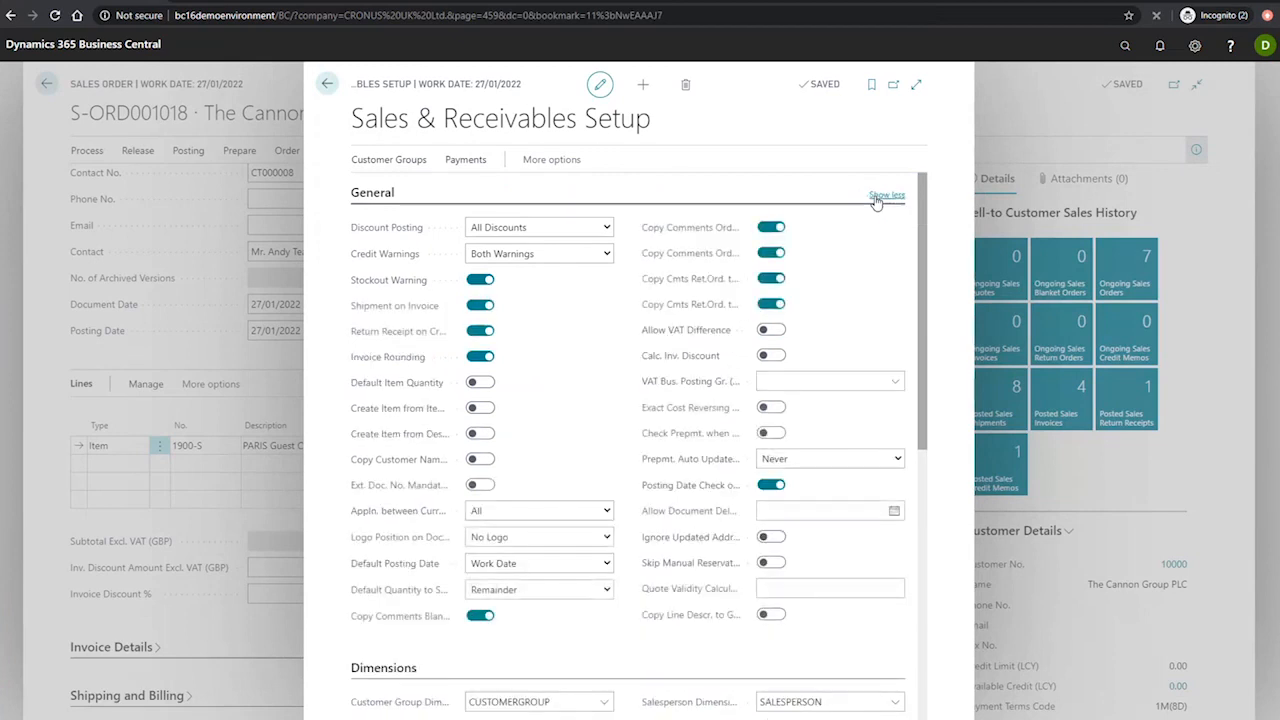
mouse_move(677, 366)
click(328, 85)
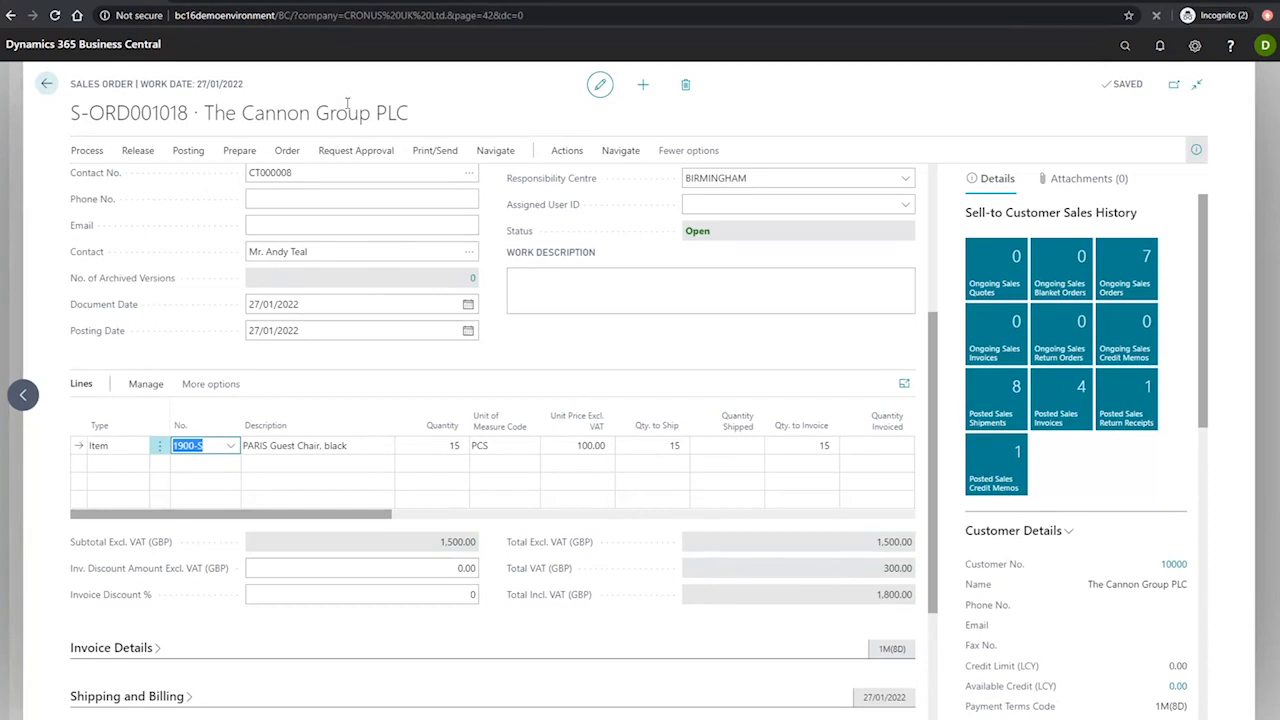
Step: Calculate the sales order's invoice discount and check the discount percentage and service charge line
click(566, 154)
click(112, 181)
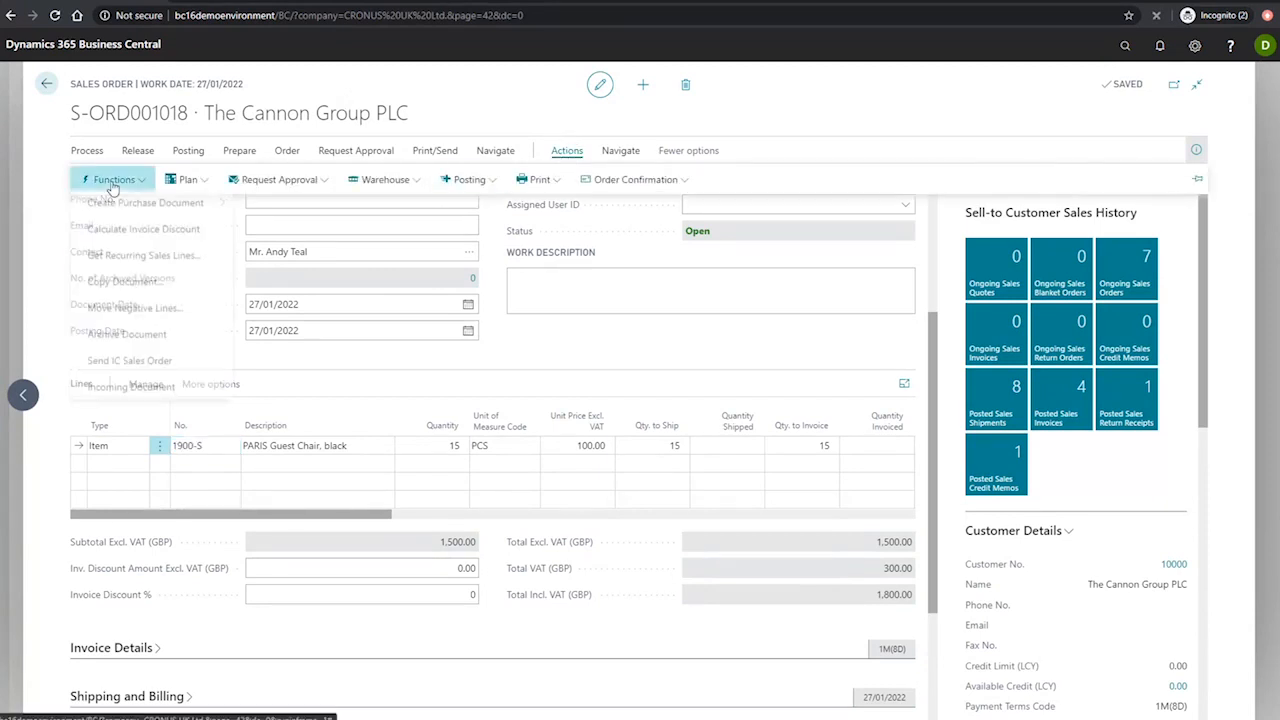
click(143, 232)
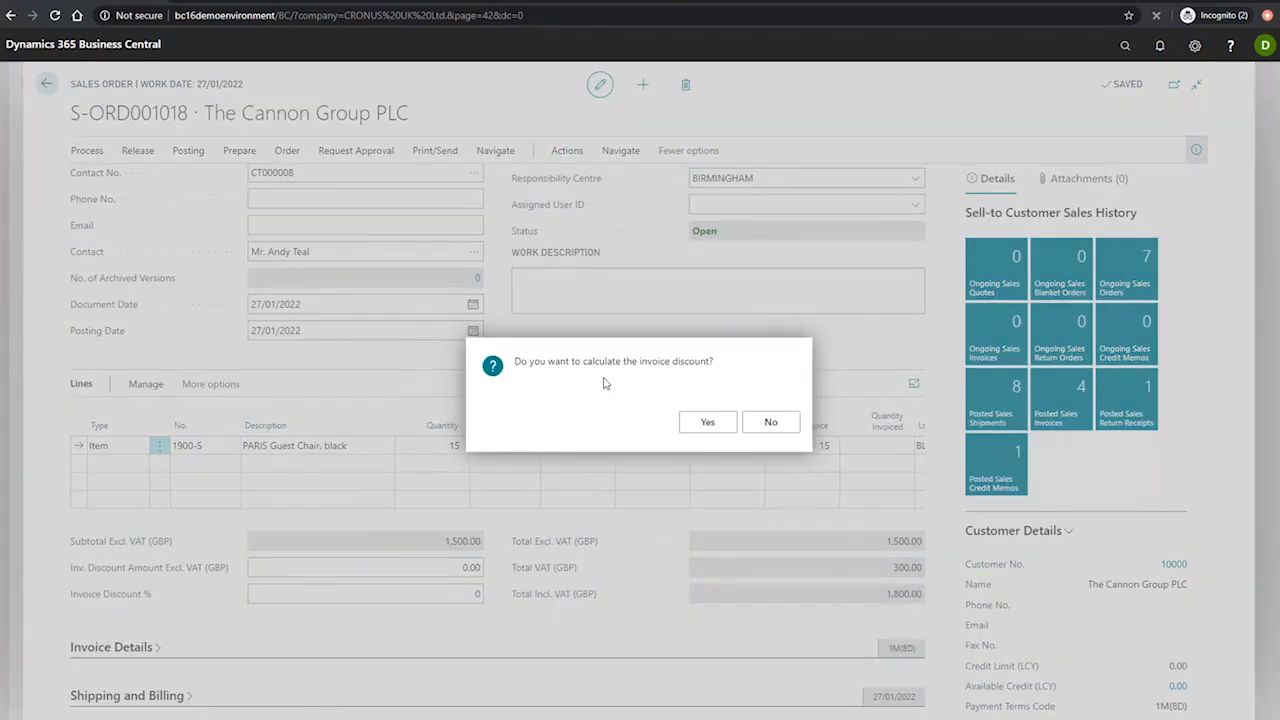
click(707, 423)
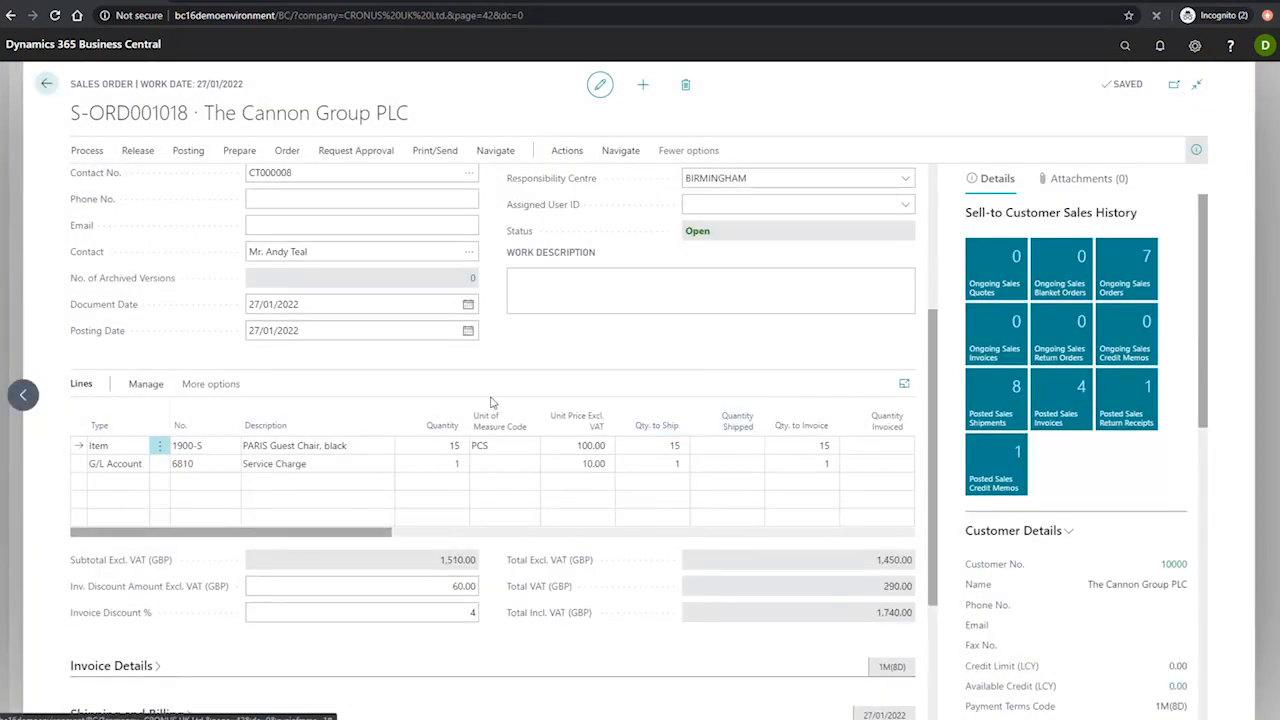
click(440, 619)
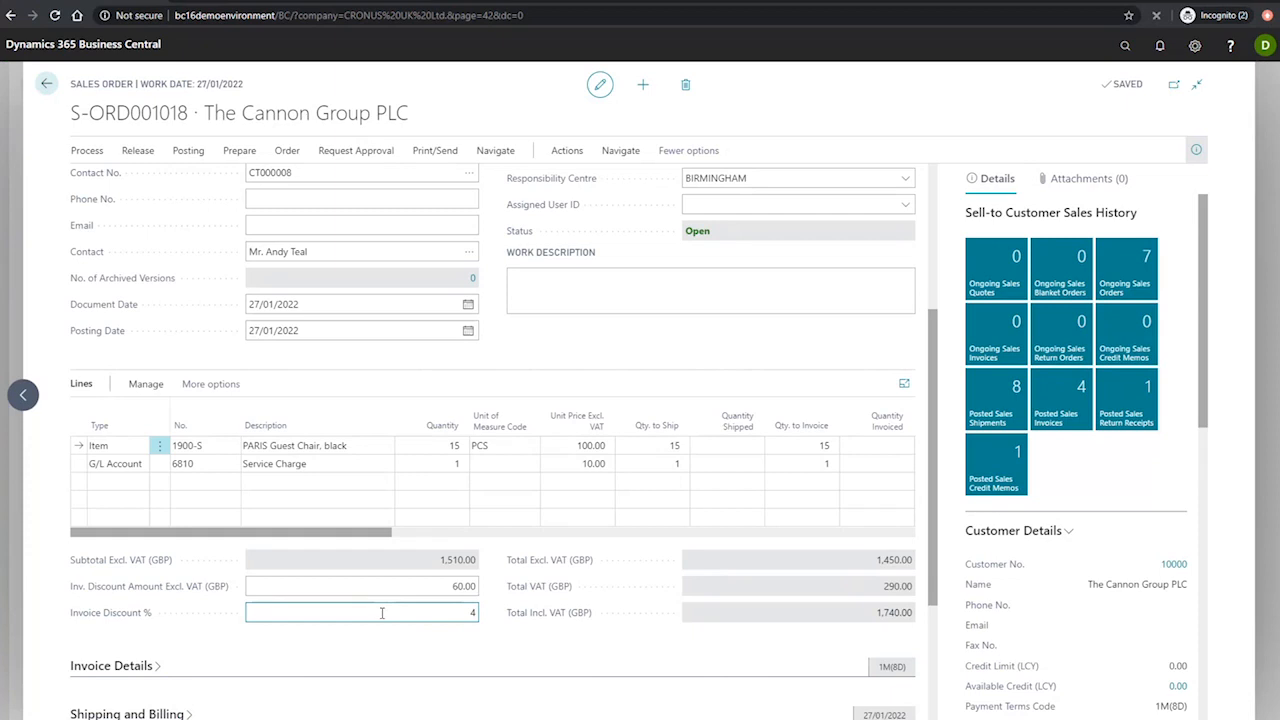
click(76, 468)
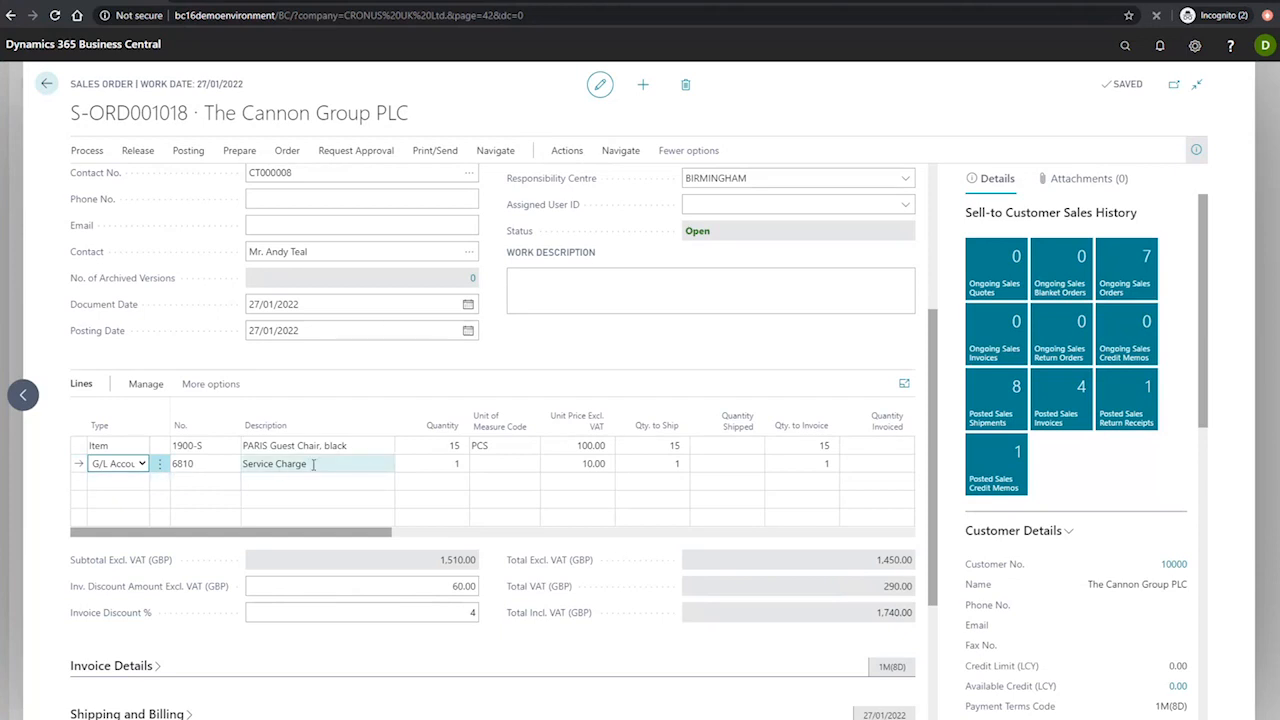
click(595, 463)
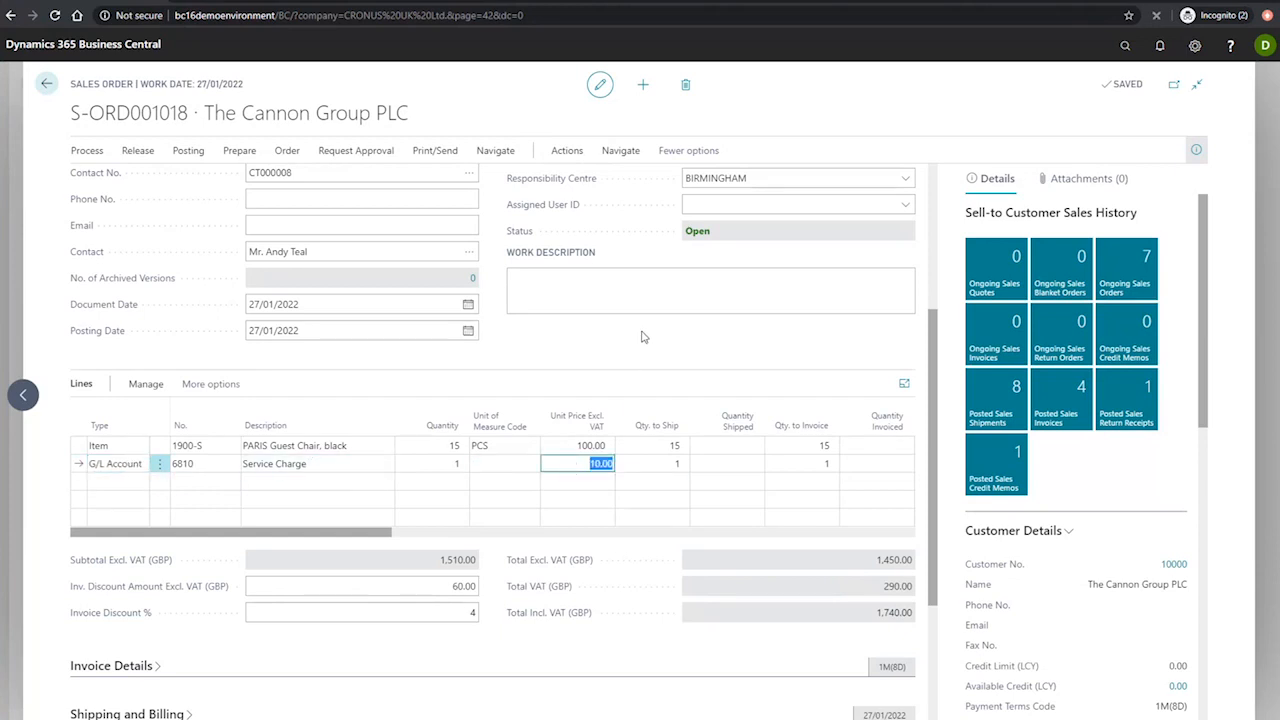